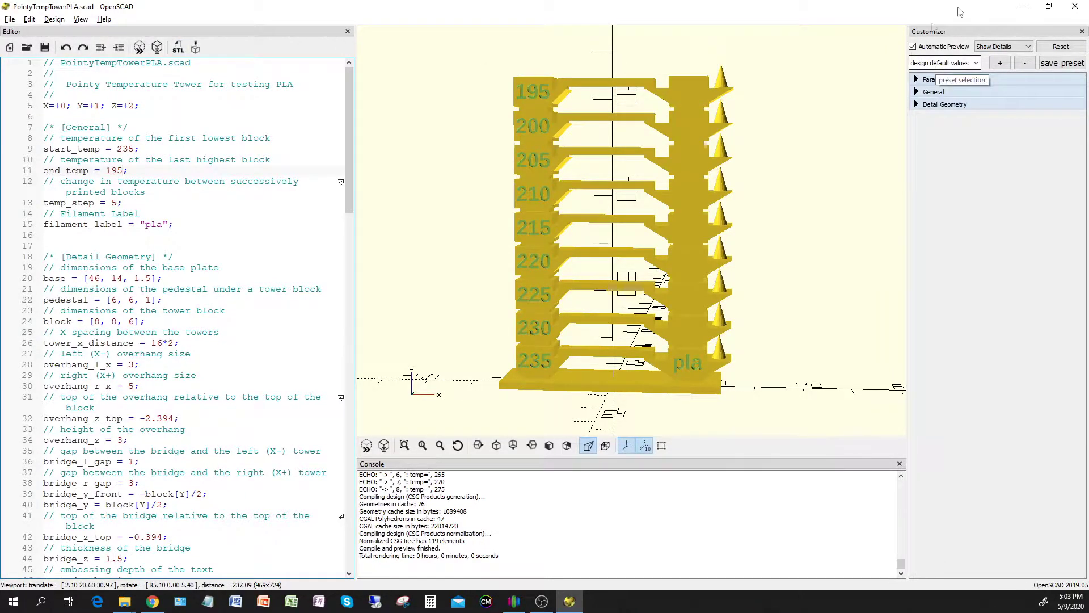
Minimize OpenSCAD to reveal the temperature tower loaded on Simplify3D's build plate.
{"action": "left_click", "coordinate": [1024, 7]}
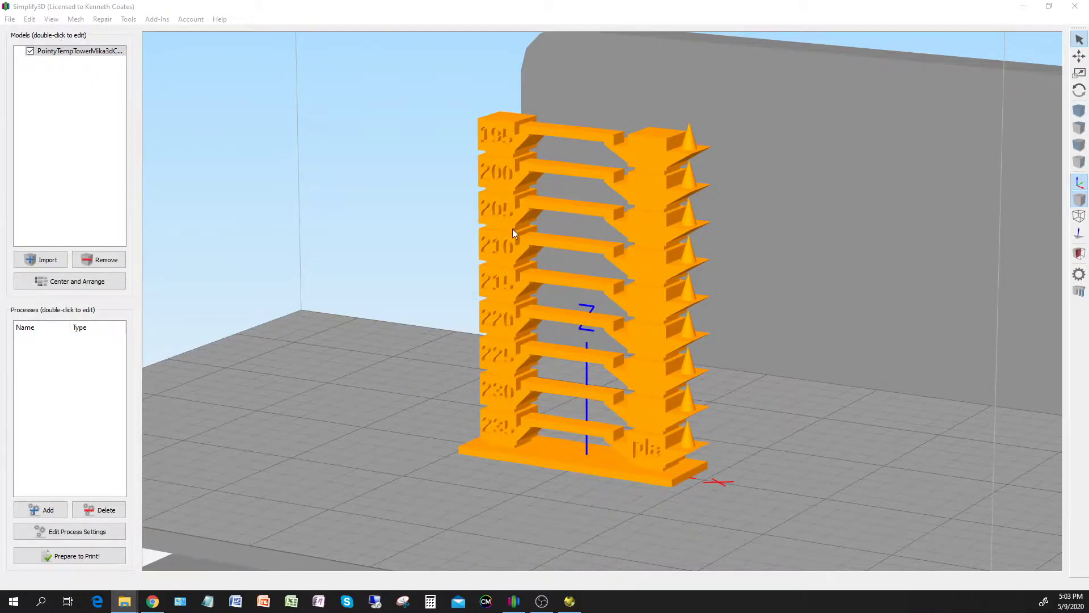
Add a new print process loaded from the FFDNX Temp Tower PLA profile.
{"action": "left_click_drag", "start_coordinate": [509, 369], "coordinate": [549, 348]}
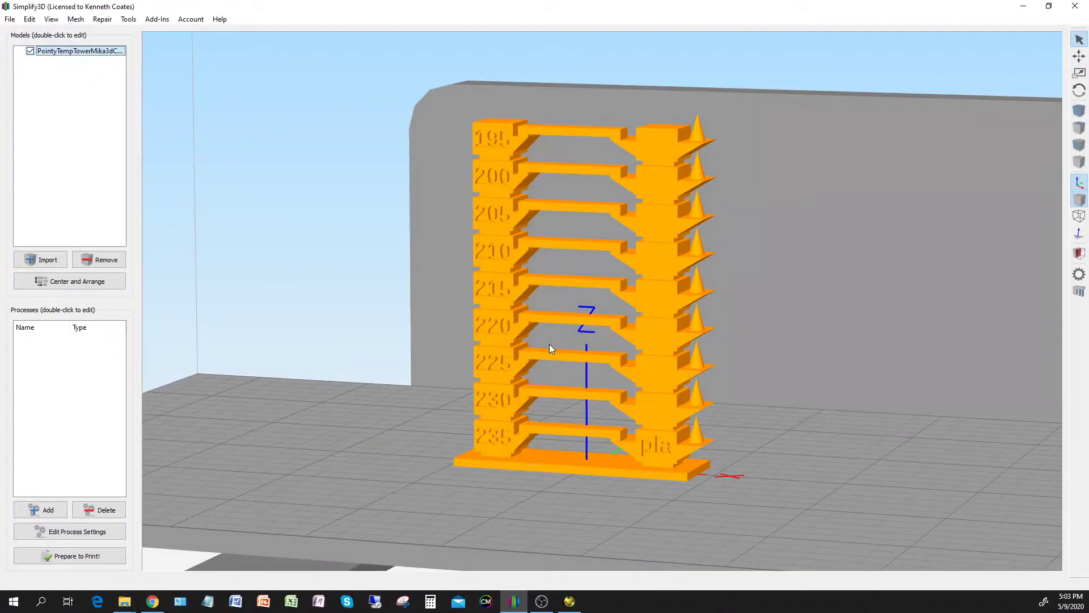
{"action": "left_click", "coordinate": [57, 510]}
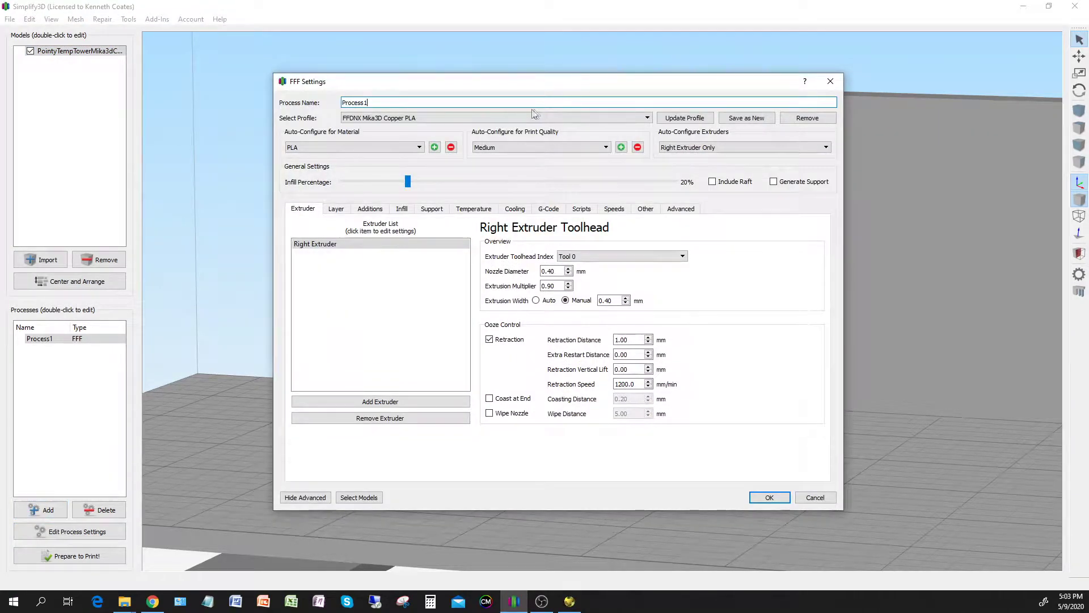
{"action": "left_click", "coordinate": [649, 116]}
{"action": "scroll", "coordinate": [510, 164], "scroll_direction": "up", "scroll_amount": 3}
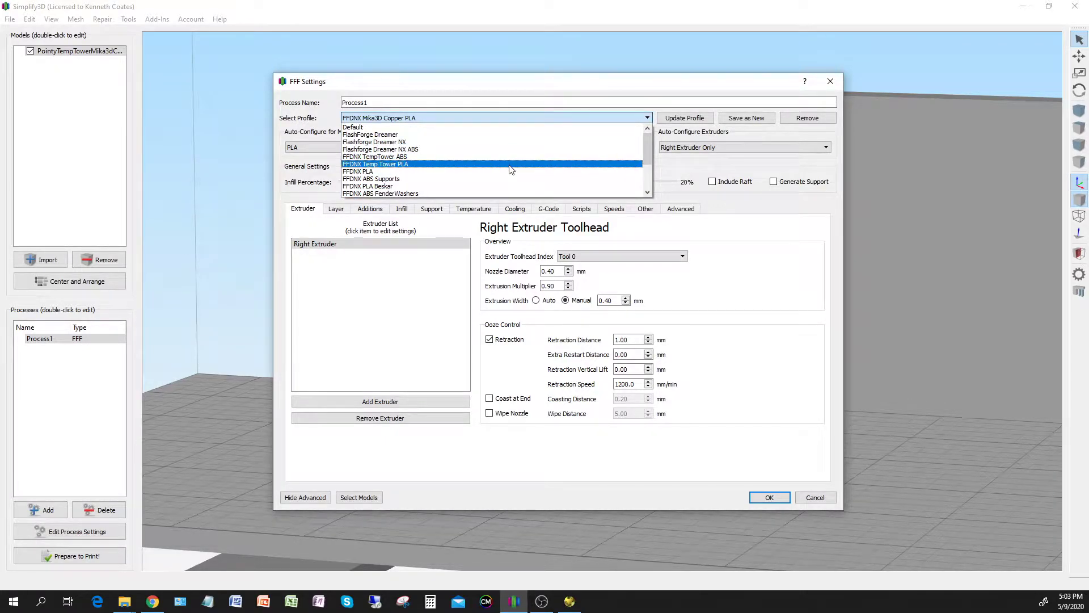
{"action": "left_click", "coordinate": [511, 164]}
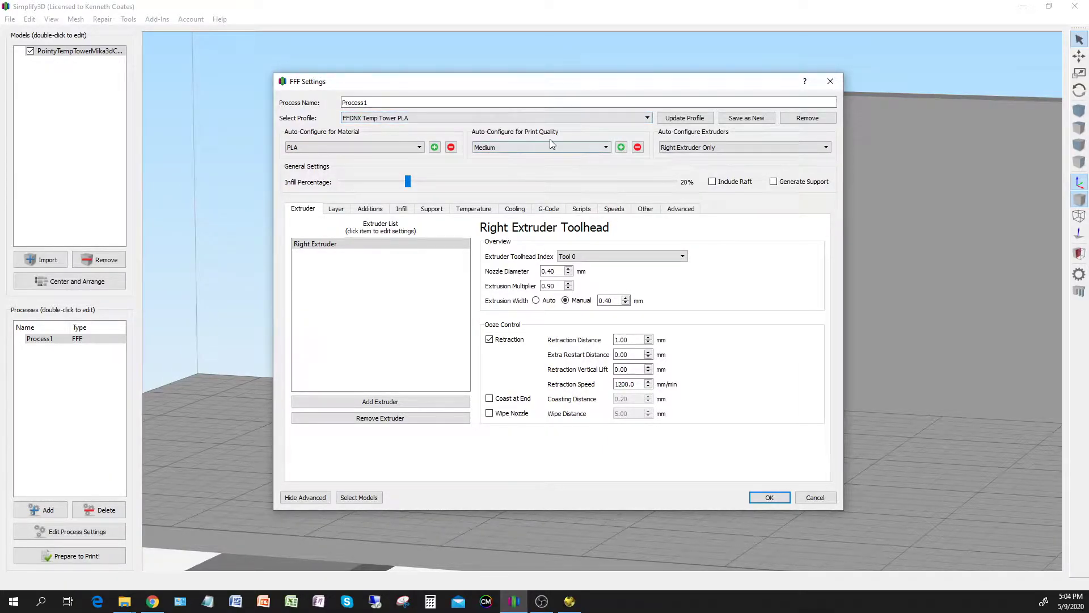
Save the process settings as new profile 'FFDNX Temp Tower Mika3d Copper PLA'.
{"action": "left_click", "coordinate": [750, 118]}
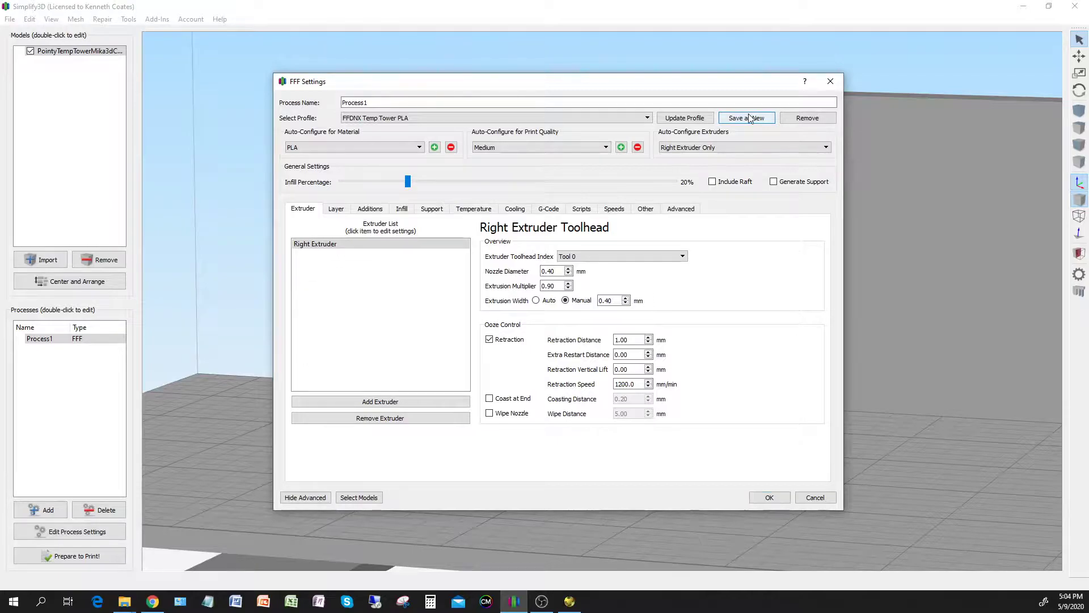
{"action": "left_click", "coordinate": [543, 294]}
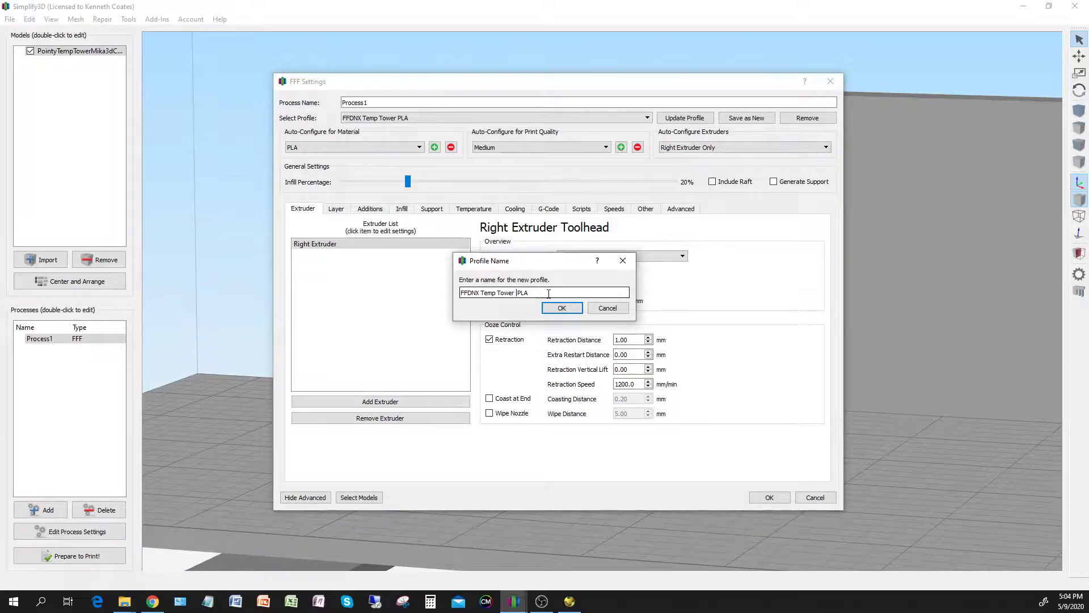
{"action": "type", "text": "Mika3d Copper"}
{"action": "left_click", "coordinate": [560, 308]}
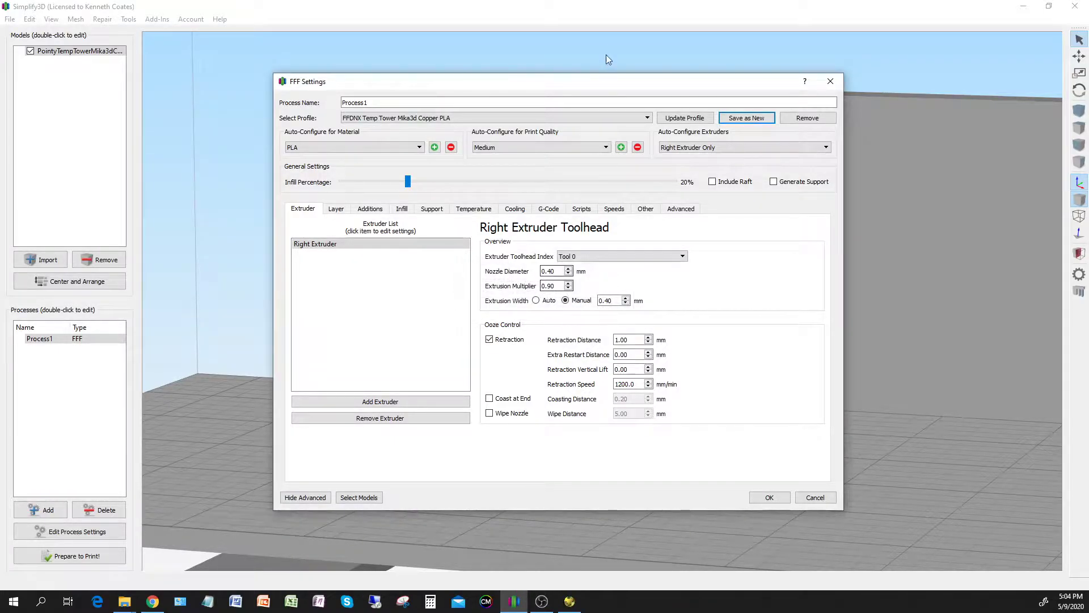
{"action": "left_click_drag", "start_coordinate": [590, 83], "coordinate": [831, 103]}
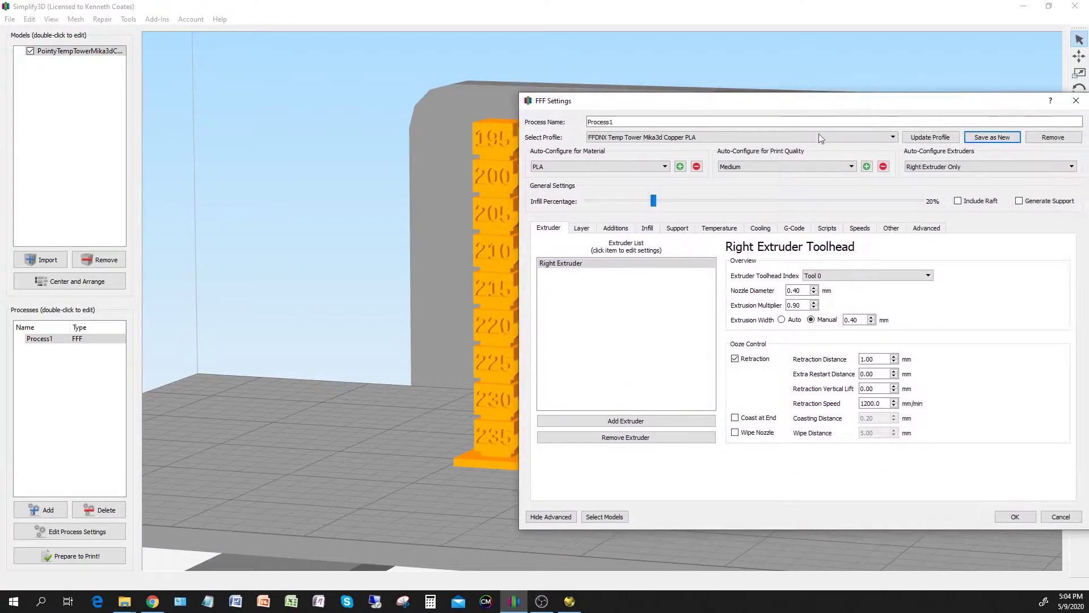
Set the heated bed's layer 1 temperature setpoint to 55°C.
{"action": "left_click", "coordinate": [724, 229]}
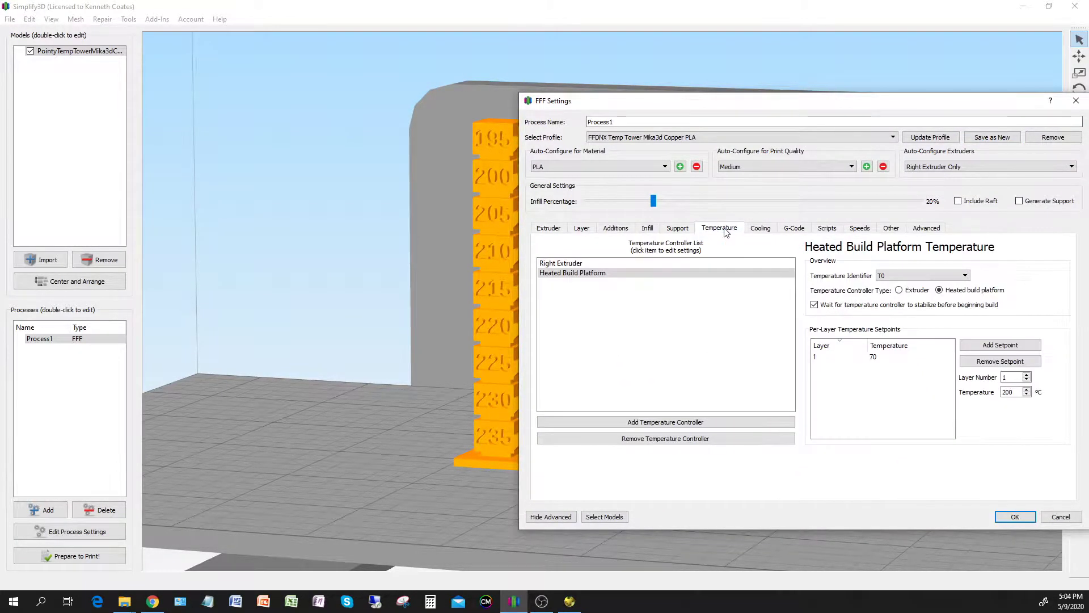
{"action": "double_click", "coordinate": [873, 357]}
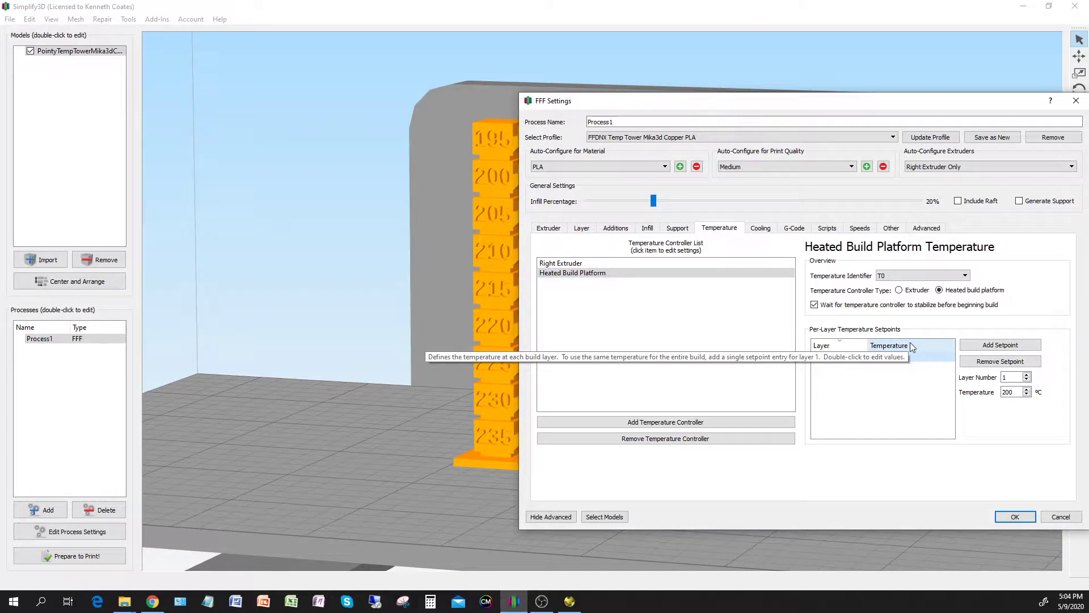
{"action": "type", "text": "55"}
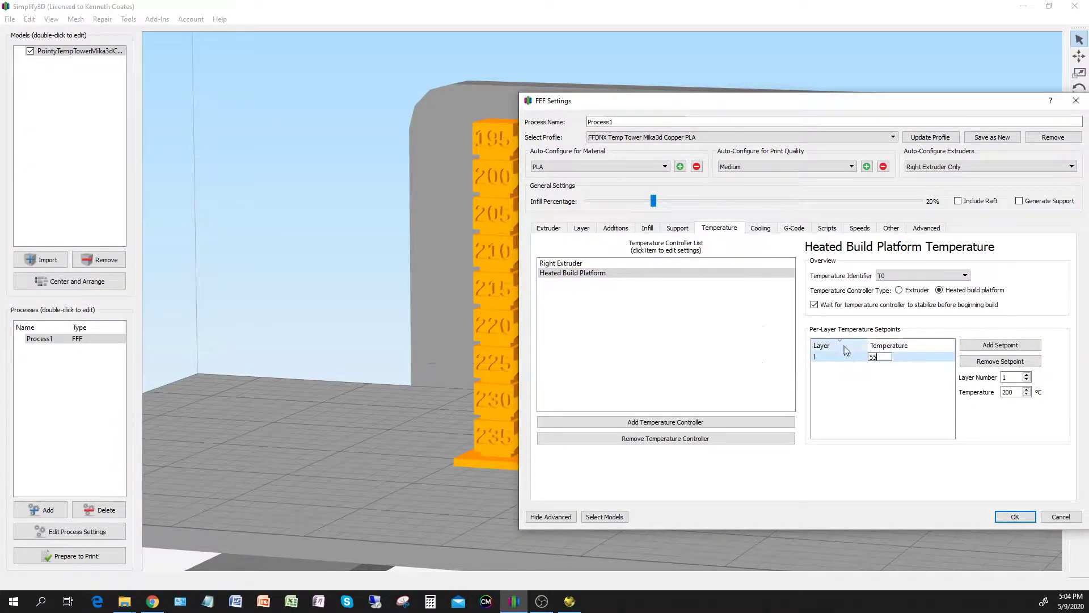
{"action": "key", "text": "Return"}
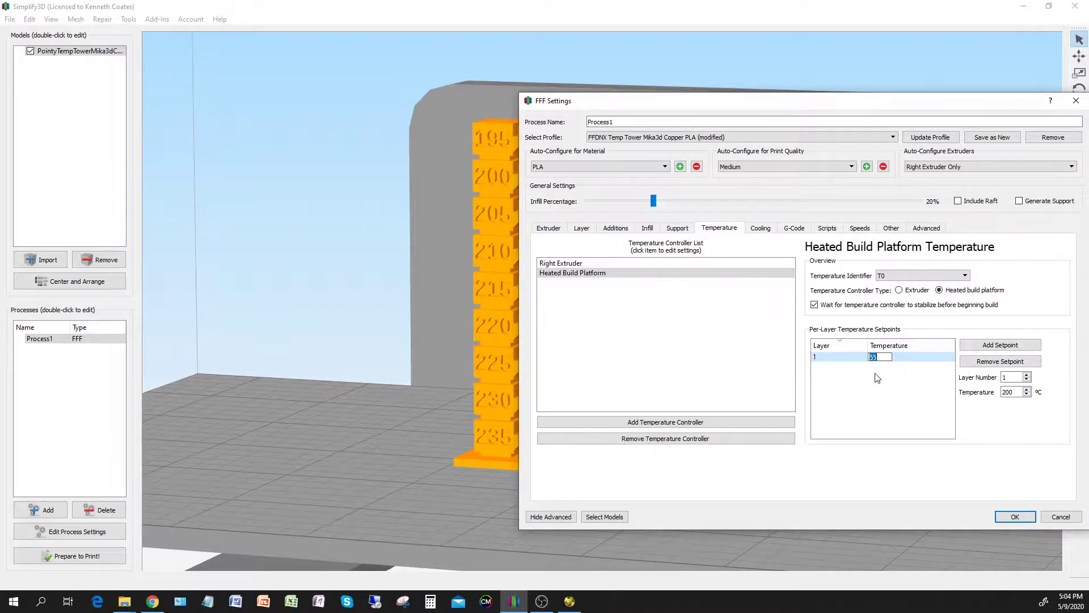
Set the extruder's layer 1 setpoint to 220°C and layer 18 to 235°C.
{"action": "left_click", "coordinate": [567, 264]}
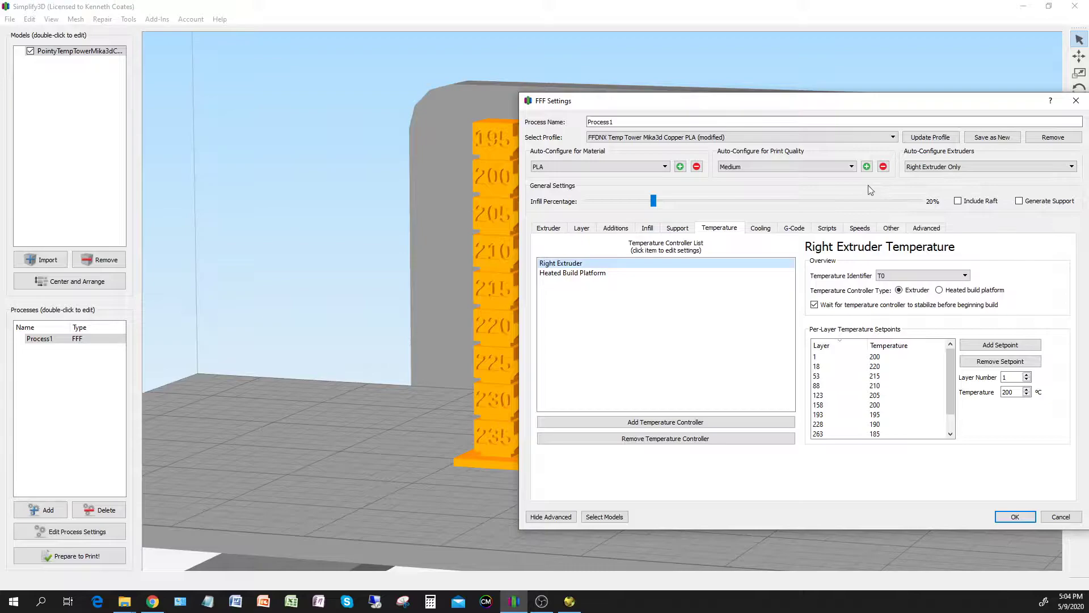
{"action": "left_click_drag", "start_coordinate": [826, 110], "coordinate": [913, 113]}
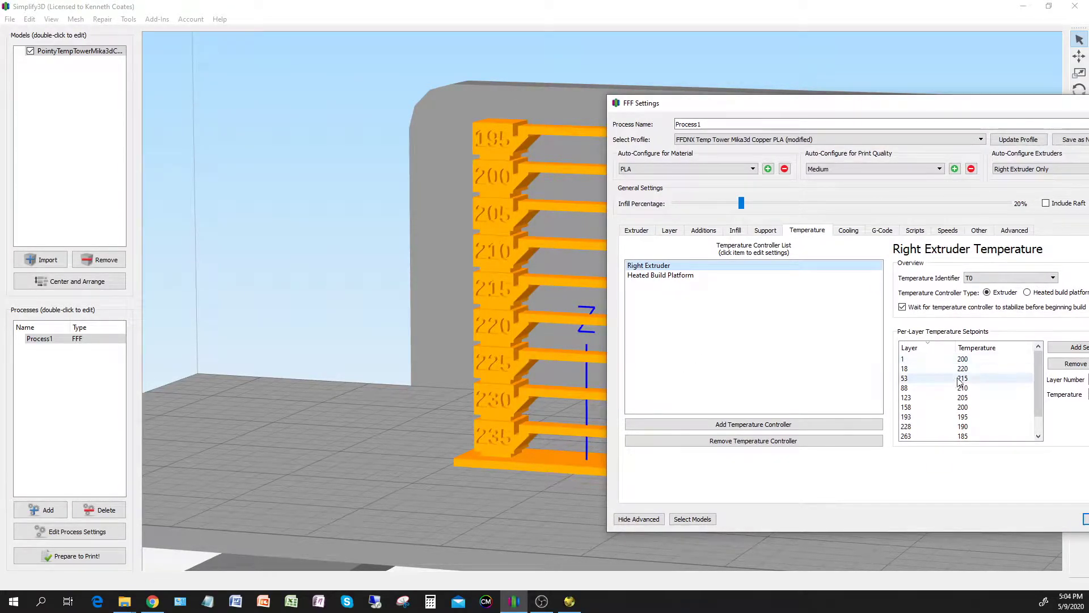
{"action": "double_click", "coordinate": [971, 359]}
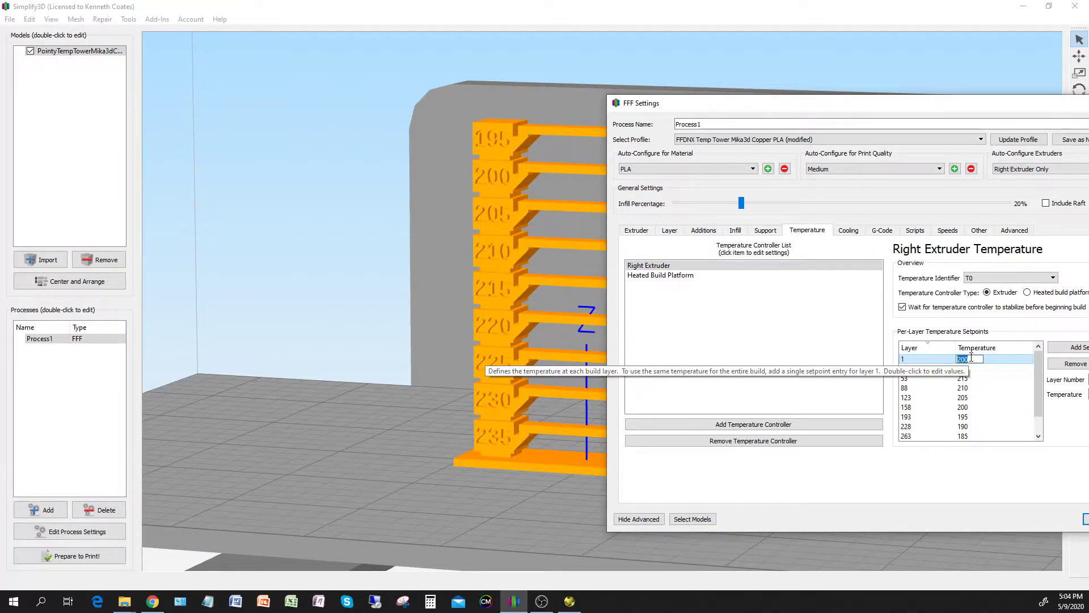
{"action": "type", "text": "22"}
{"action": "left_click", "coordinate": [975, 369]}
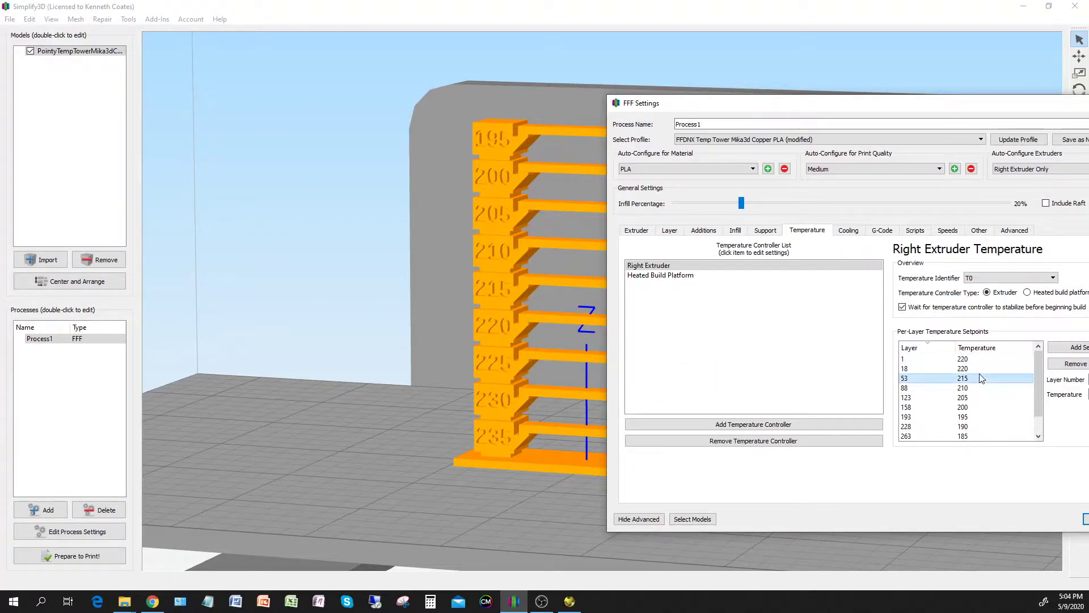
{"action": "double_click", "coordinate": [976, 368]}
{"action": "type", "text": "235"}
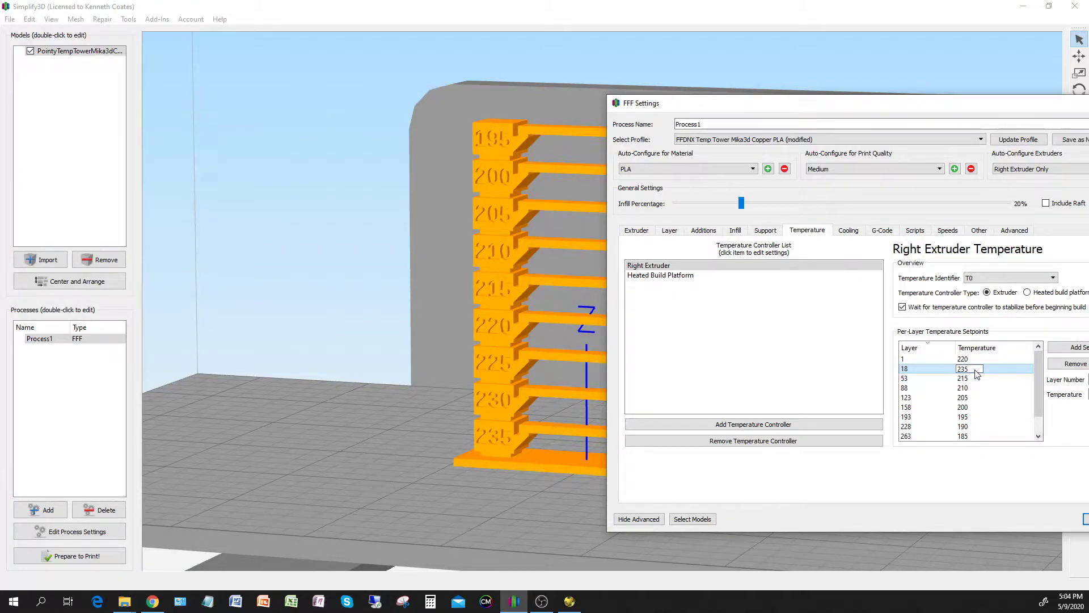
{"action": "key", "text": "Return"}
Set the layer 53 setpoint to 230°C and layer 88 to 225°C.
{"action": "left_click", "coordinate": [972, 379]}
{"action": "double_click", "coordinate": [971, 379]}
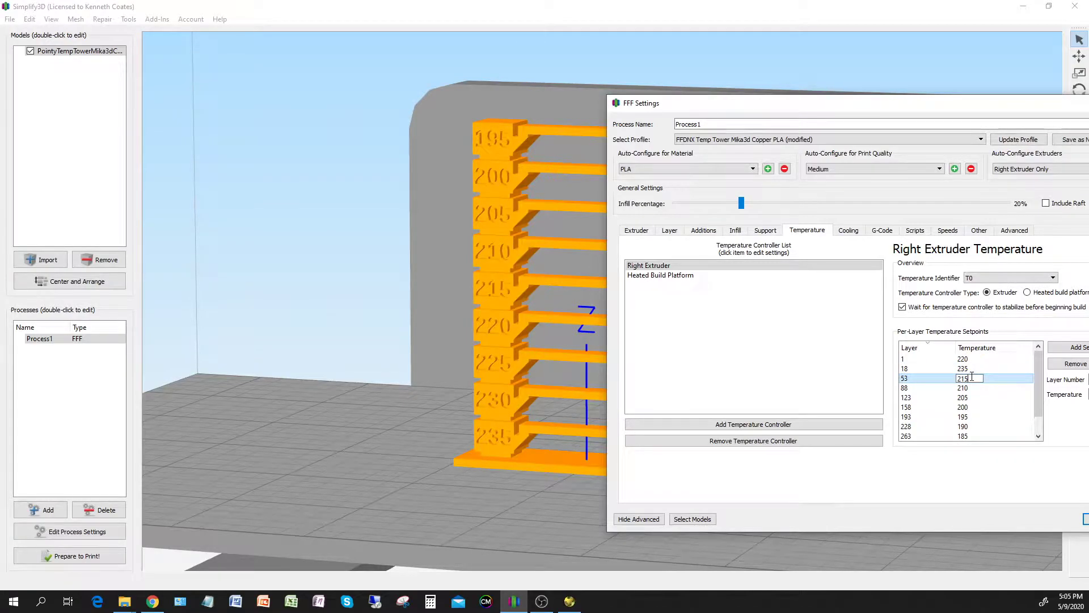
{"action": "type", "text": "230"}
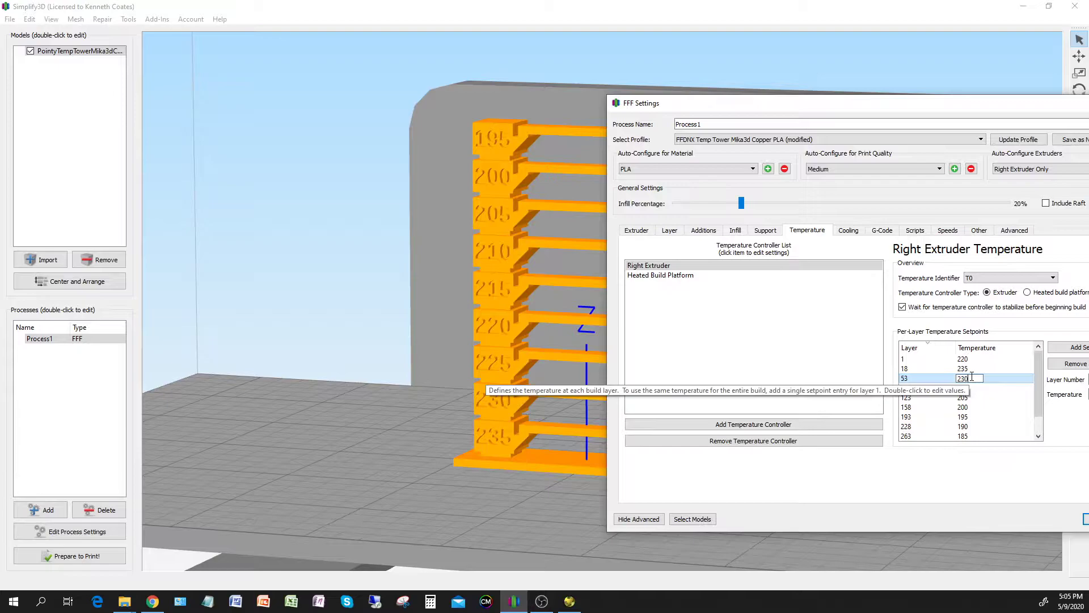
{"action": "key", "text": "Return"}
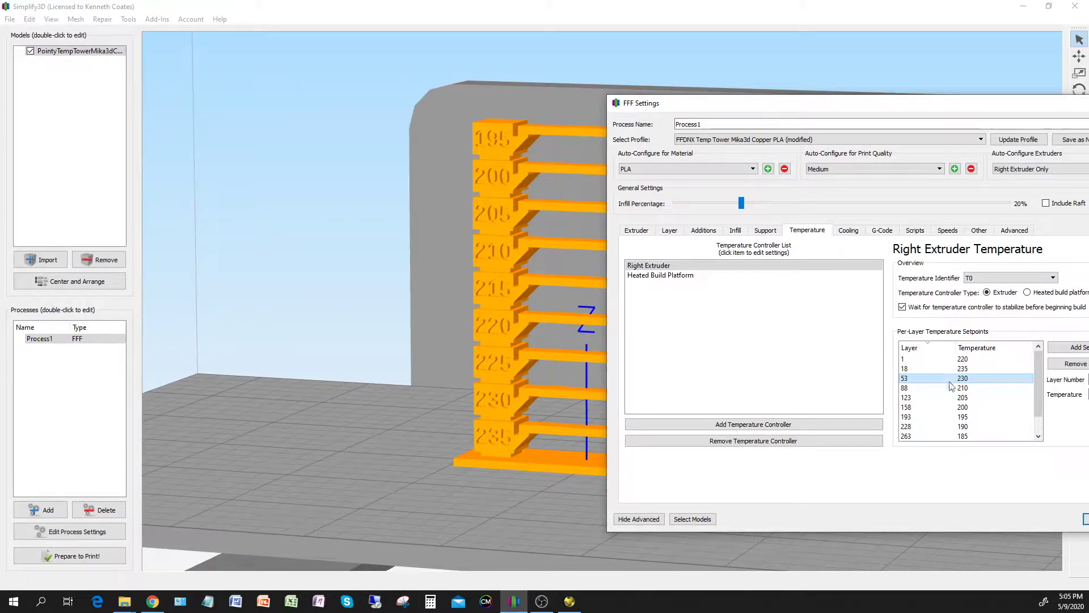
{"action": "double_click", "coordinate": [969, 387]}
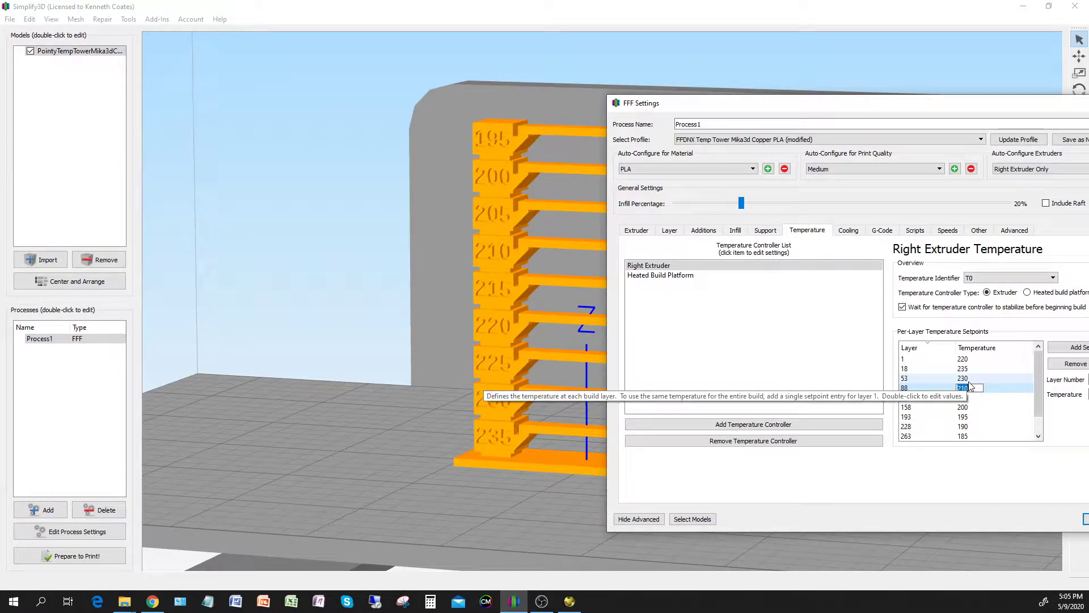
{"action": "type", "text": "225"}
{"action": "key", "text": "Return"}
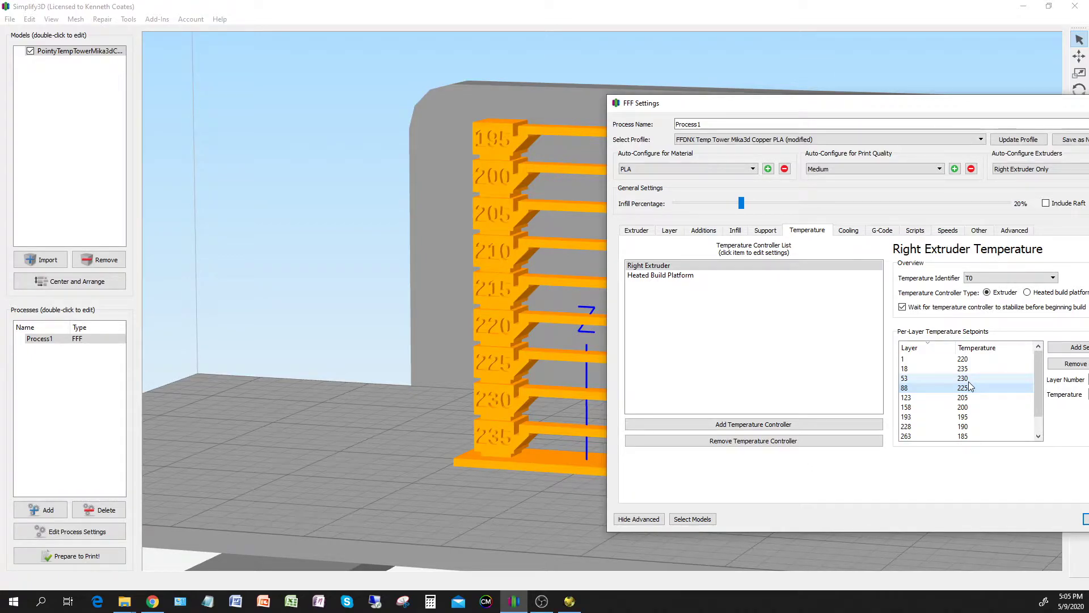
Set layers 123, 158, 193 and 228 to 220, 215, 210 and 205°C.
{"action": "key", "text": "Down"}
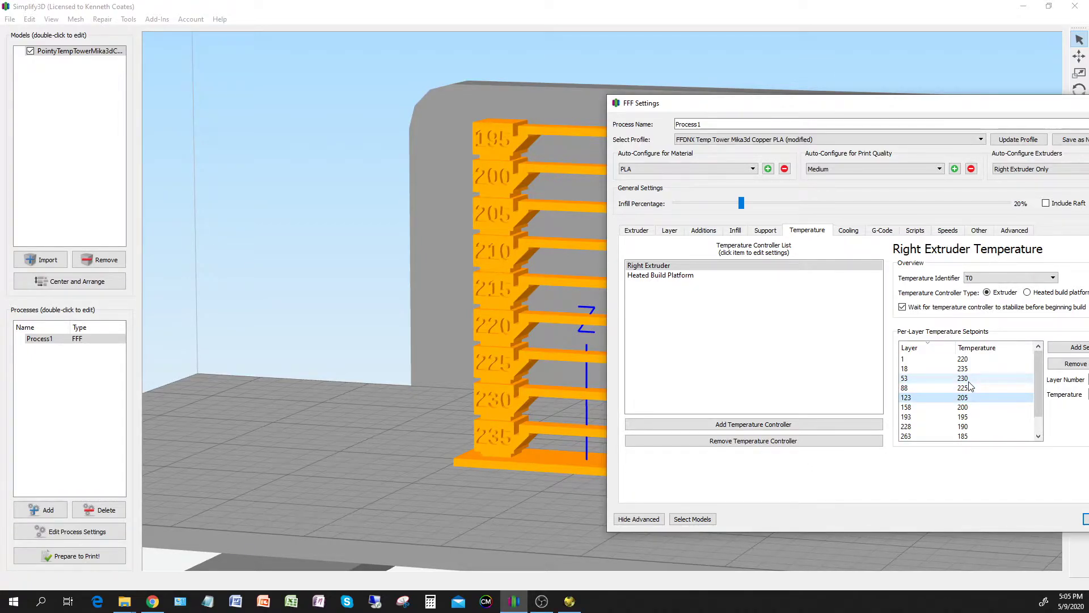
{"action": "double_click", "coordinate": [969, 397]}
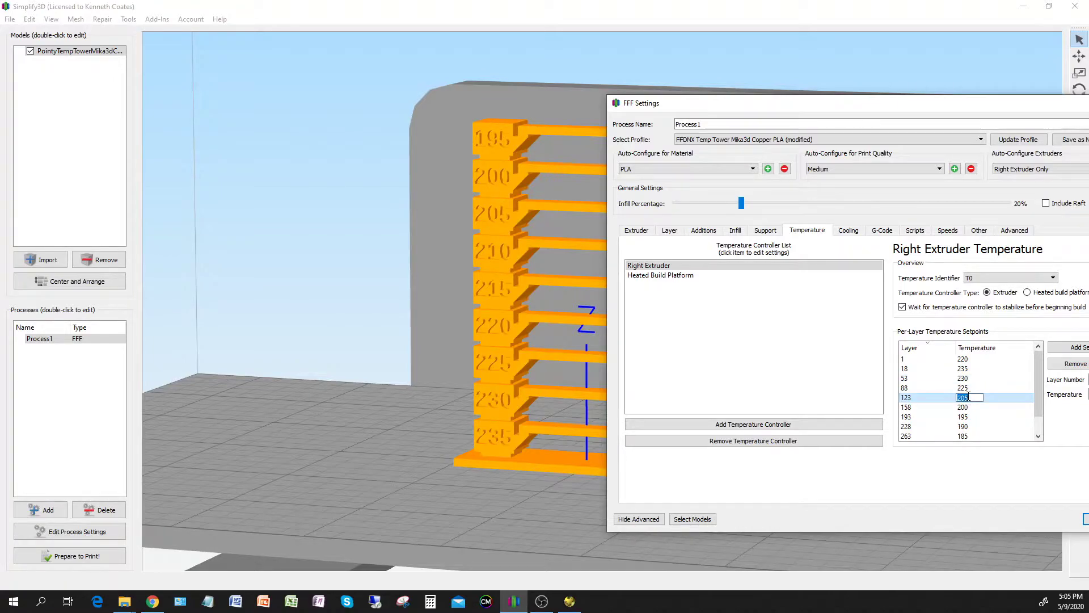
{"action": "type", "text": "220"}
{"action": "double_click", "coordinate": [963, 407]}
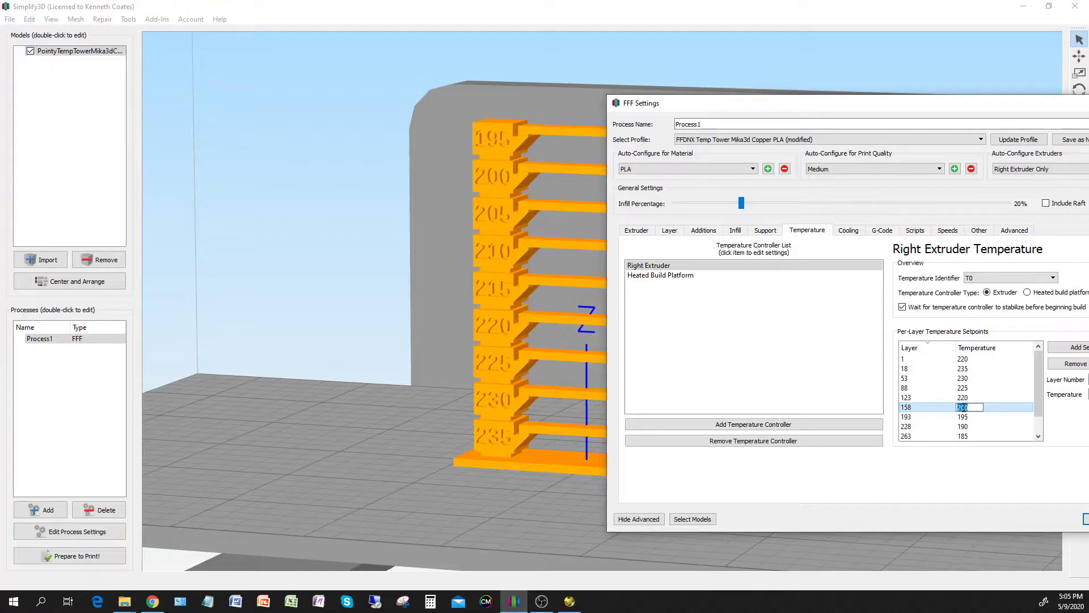
{"action": "type", "text": "215"}
{"action": "double_click", "coordinate": [963, 417]}
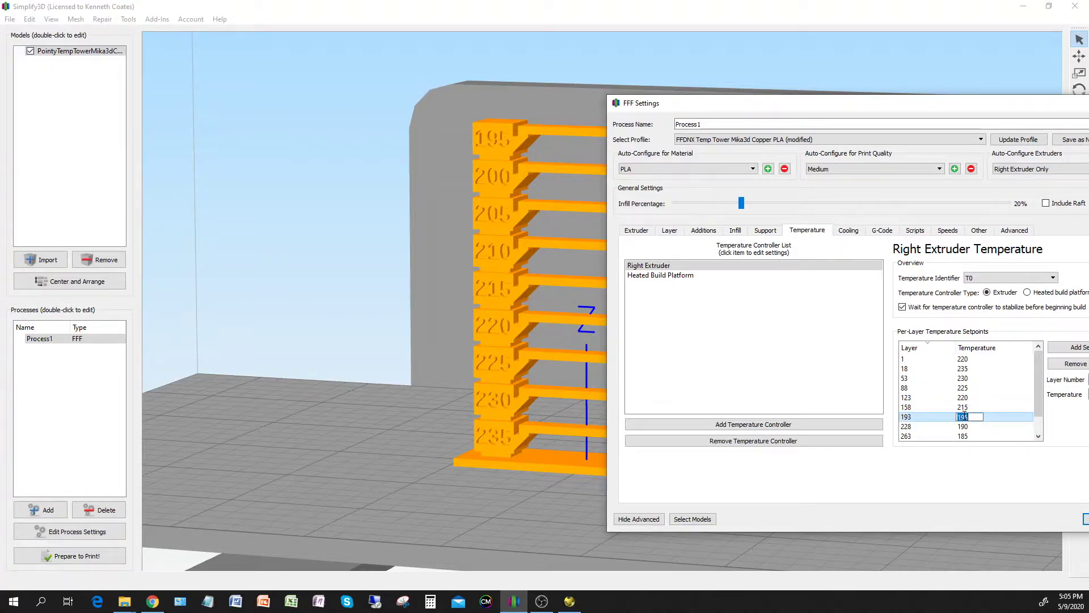
{"action": "type", "text": "210"}
{"action": "key", "text": "Return"}
{"action": "double_click", "coordinate": [963, 426]}
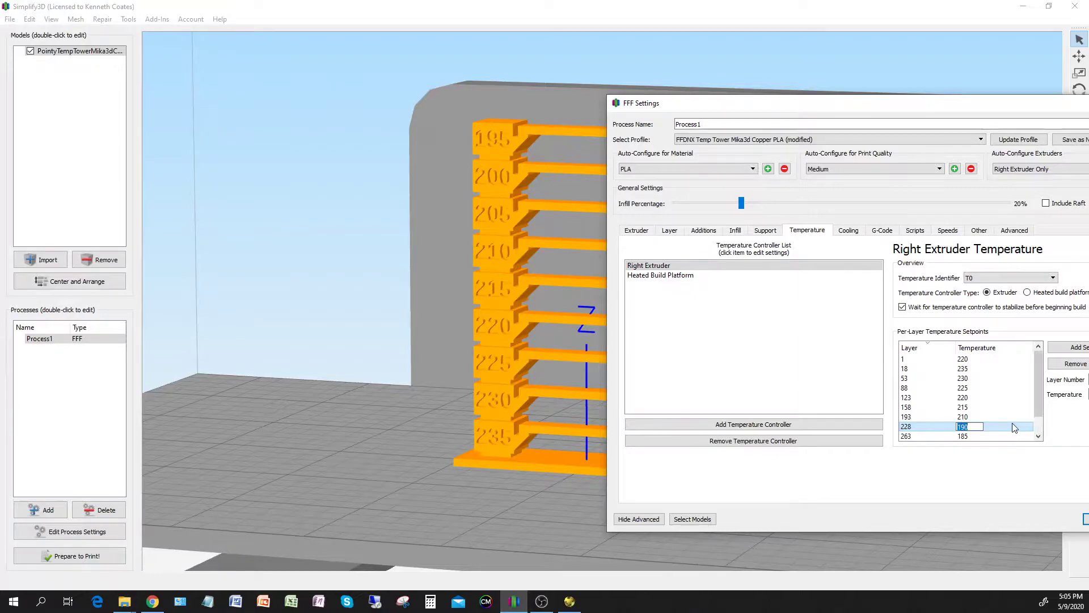
{"action": "type", "text": "205"}
{"action": "key", "text": "Return"}
Set layer 263 to 200°C and layer 298 to 195°C, then remove the layer 333 setpoint.
{"action": "double_click", "coordinate": [982, 435]}
{"action": "type", "text": "2"}
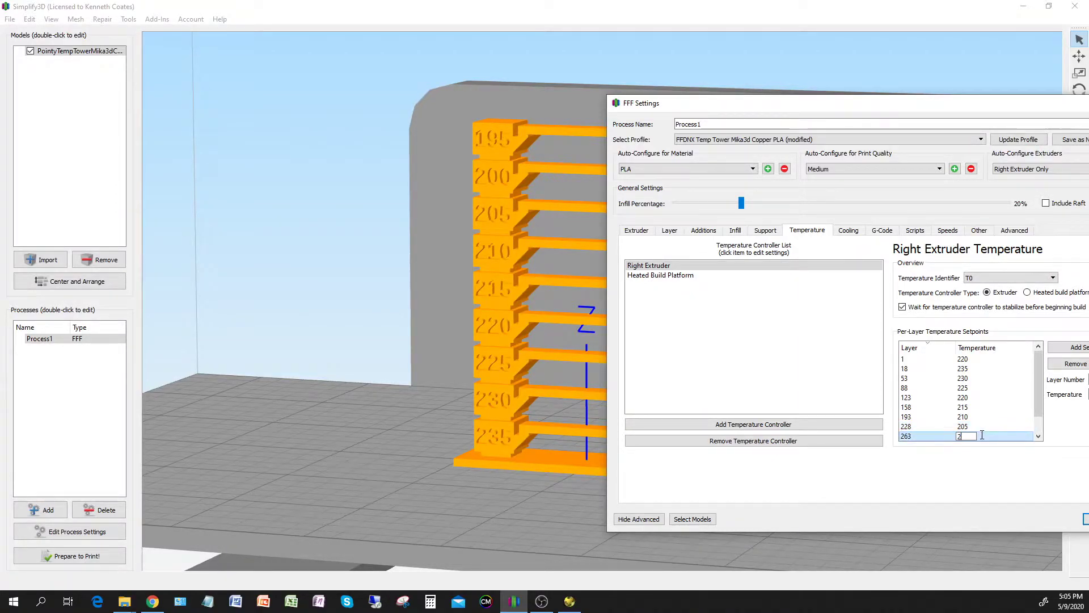
{"action": "type", "text": "00"}
{"action": "left_click", "coordinate": [1038, 436]}
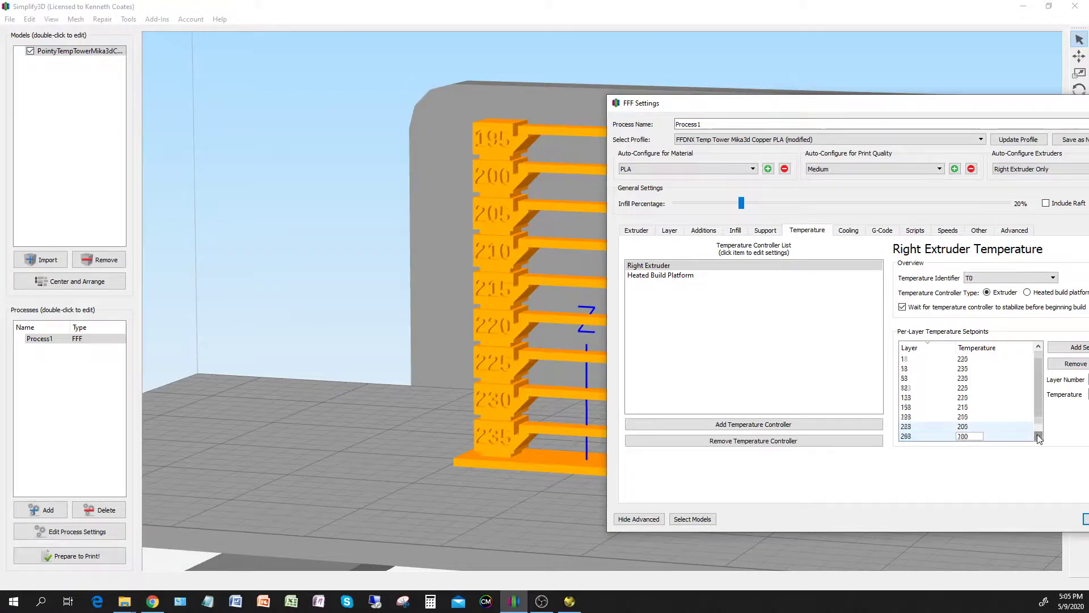
{"action": "double_click", "coordinate": [979, 427]}
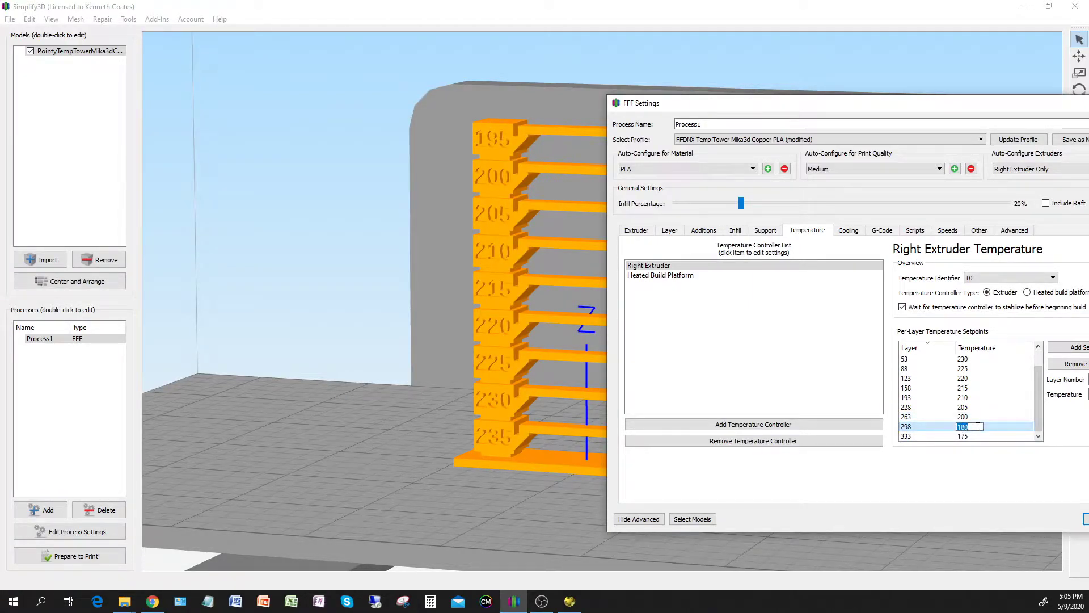
{"action": "key", "text": "BackSpace"}
{"action": "type", "text": "195"}
{"action": "key", "text": "Return"}
{"action": "left_click", "coordinate": [979, 434]}
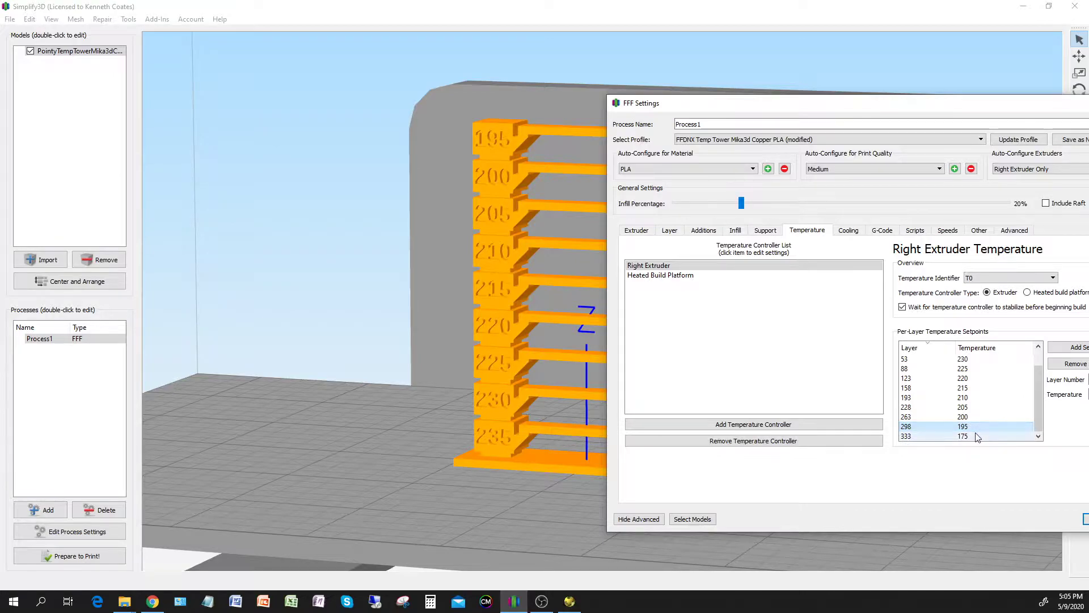
{"action": "left_click", "coordinate": [1076, 364]}
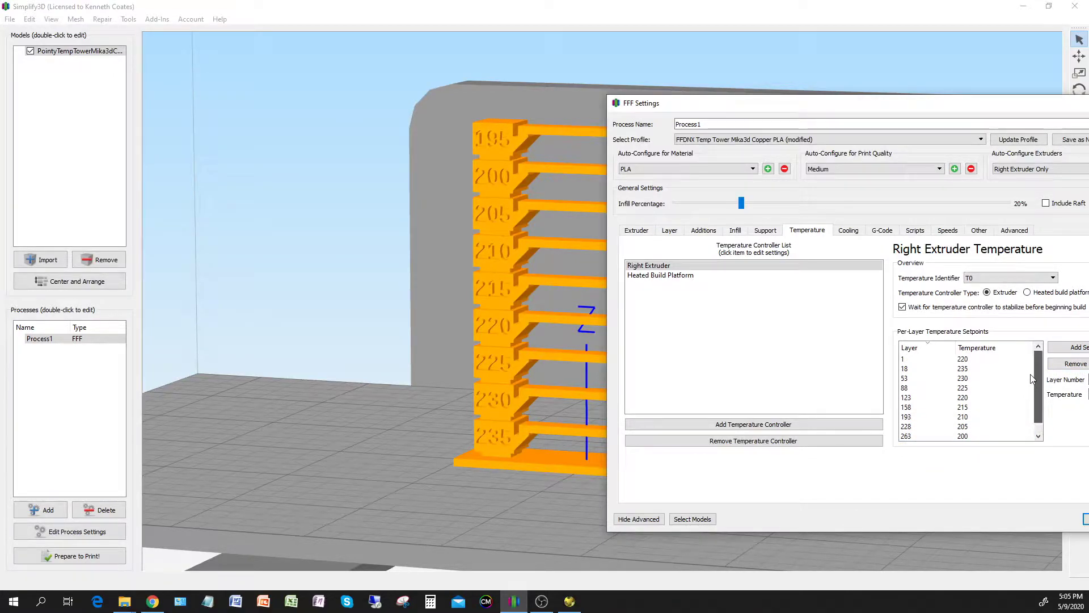
Update the profile with the new setpoints, close the settings, and slice the tower into 332 layers.
{"action": "scroll", "coordinate": [975, 372], "scroll_direction": "up", "scroll_amount": 1}
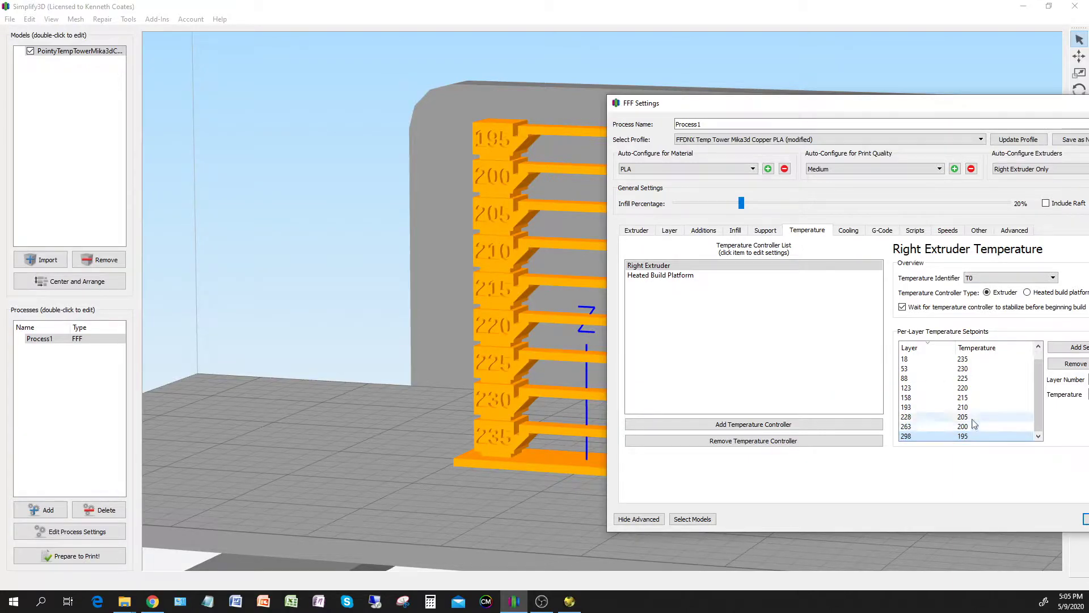
{"action": "scroll", "coordinate": [975, 434], "scroll_direction": "down", "scroll_amount": 1}
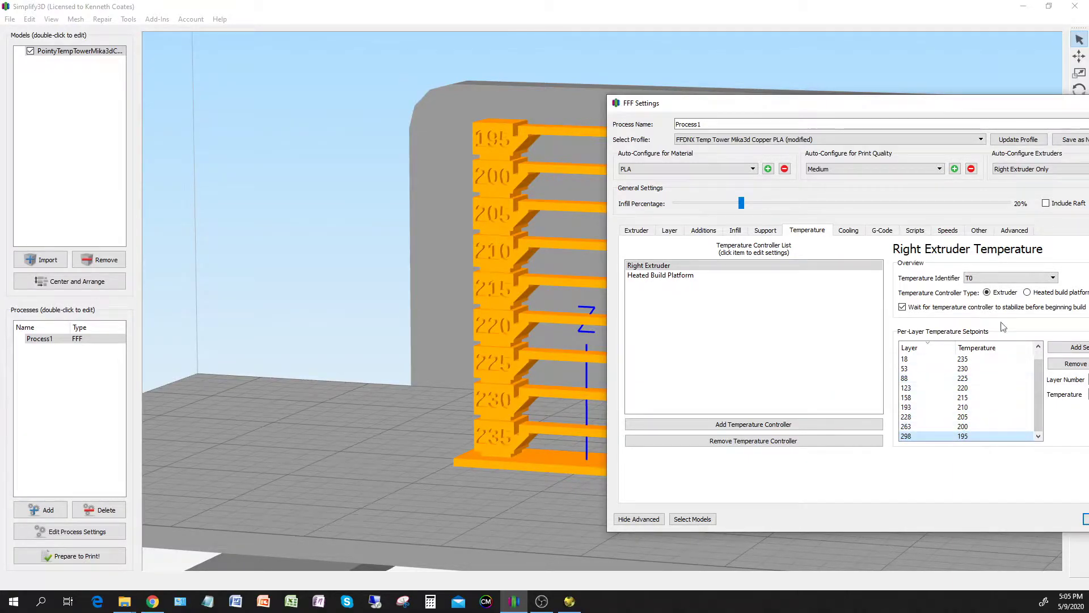
{"action": "left_click_drag", "start_coordinate": [969, 108], "coordinate": [752, 125]}
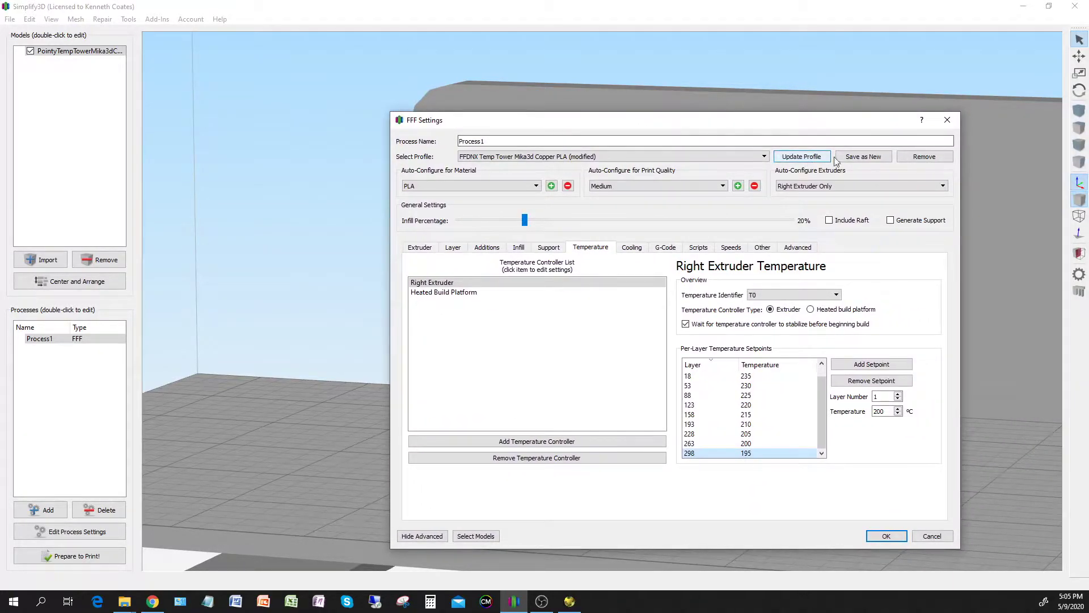
{"action": "left_click", "coordinate": [802, 158]}
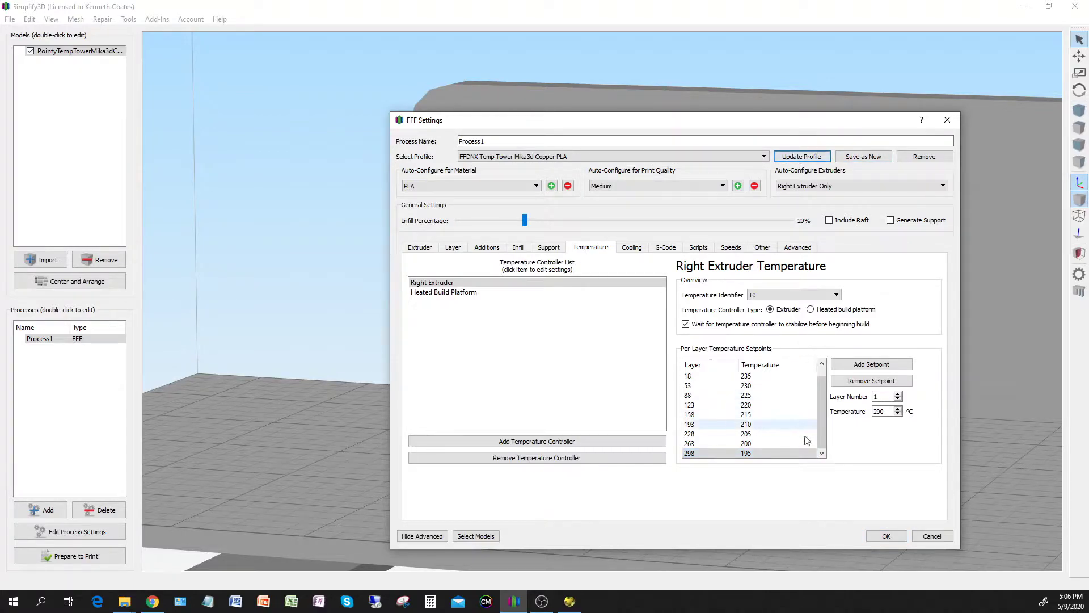
{"action": "left_click", "coordinate": [884, 538]}
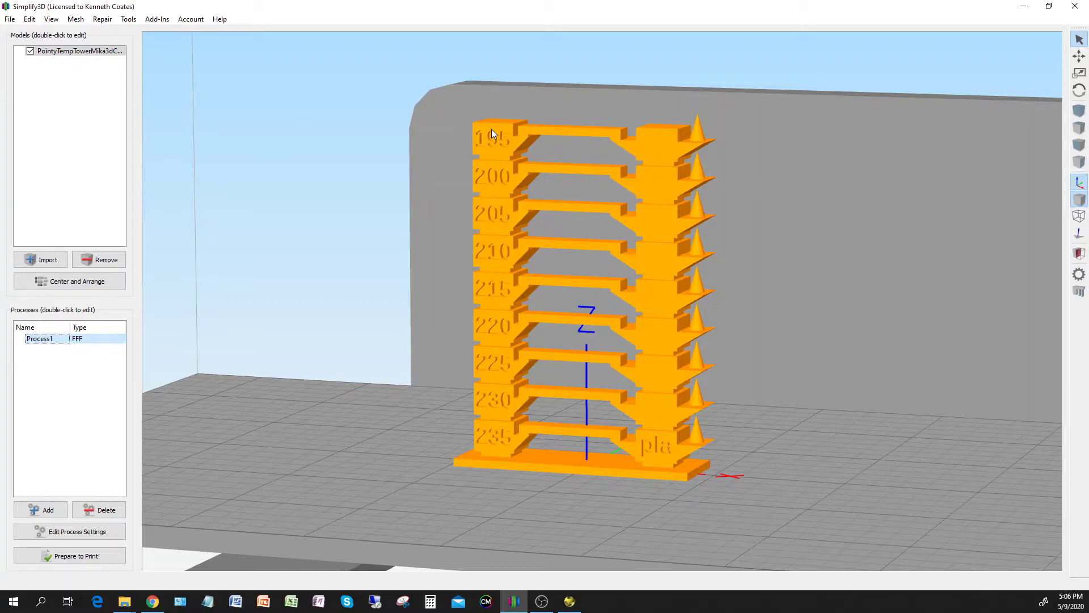
{"action": "left_click", "coordinate": [73, 556]}
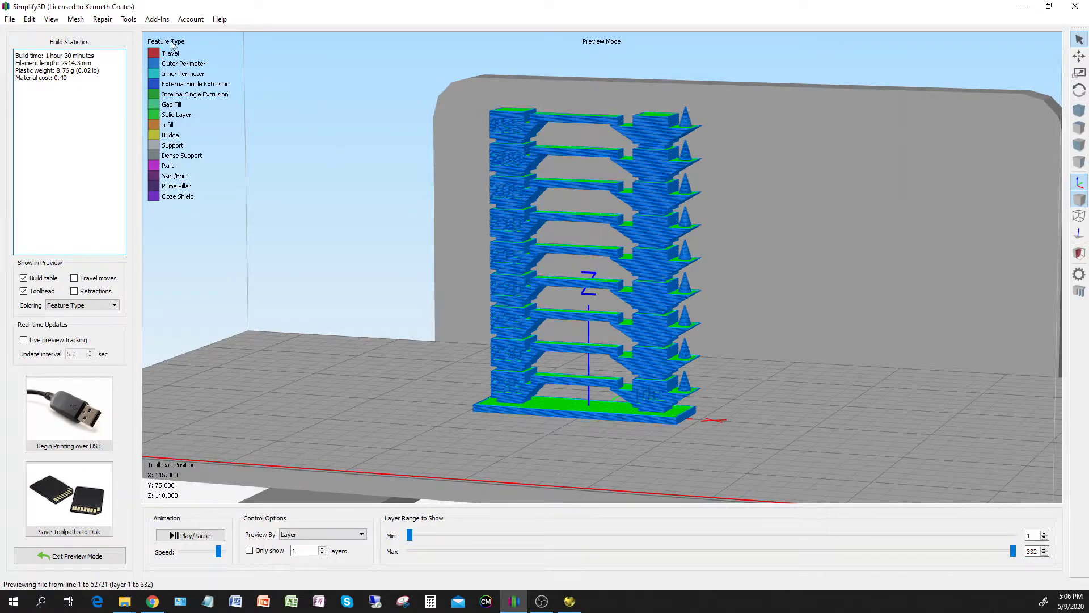
Open the Machine Control Panel showing its Communication log.
{"action": "left_click", "coordinate": [130, 20]}
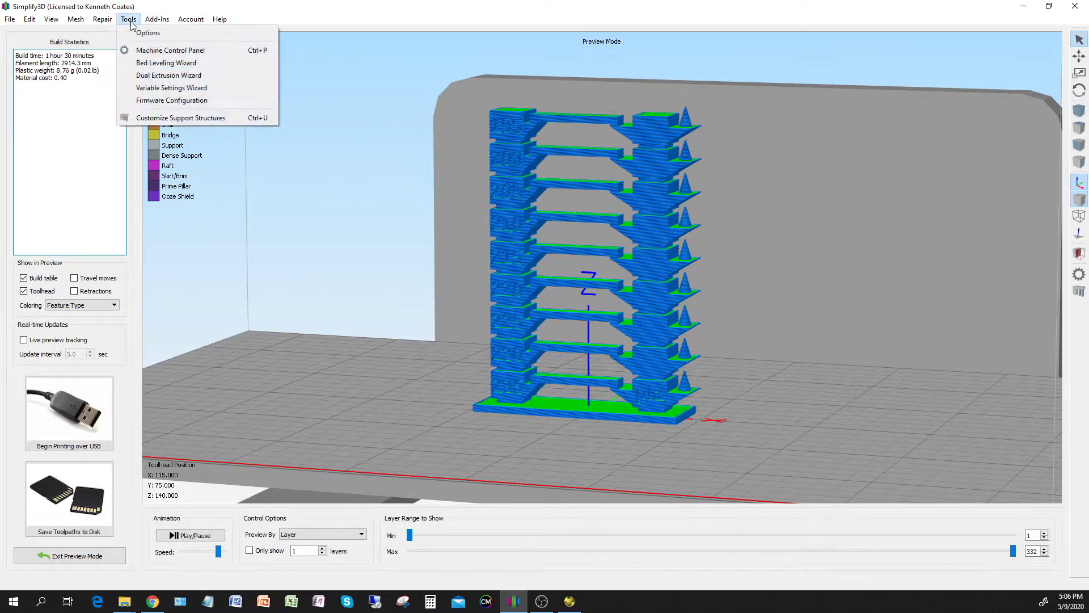
{"action": "left_click", "coordinate": [145, 51]}
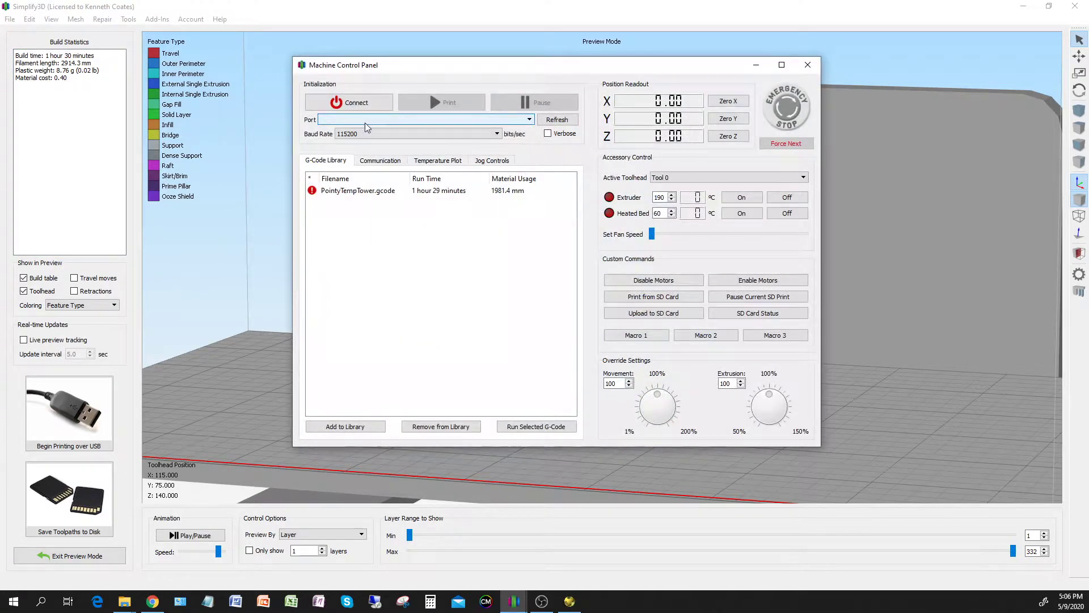
{"action": "left_click", "coordinate": [391, 161]}
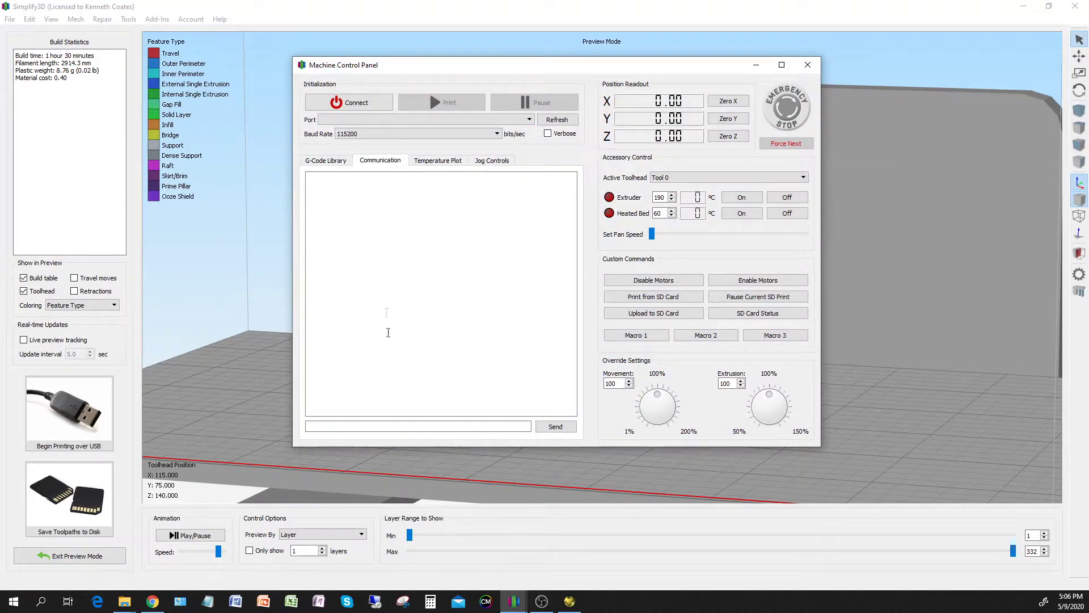
Enter the 'lists' command and attempt to connect, which fails to open the port.
{"action": "left_click", "coordinate": [408, 427]}
{"action": "type", "text": "l"}
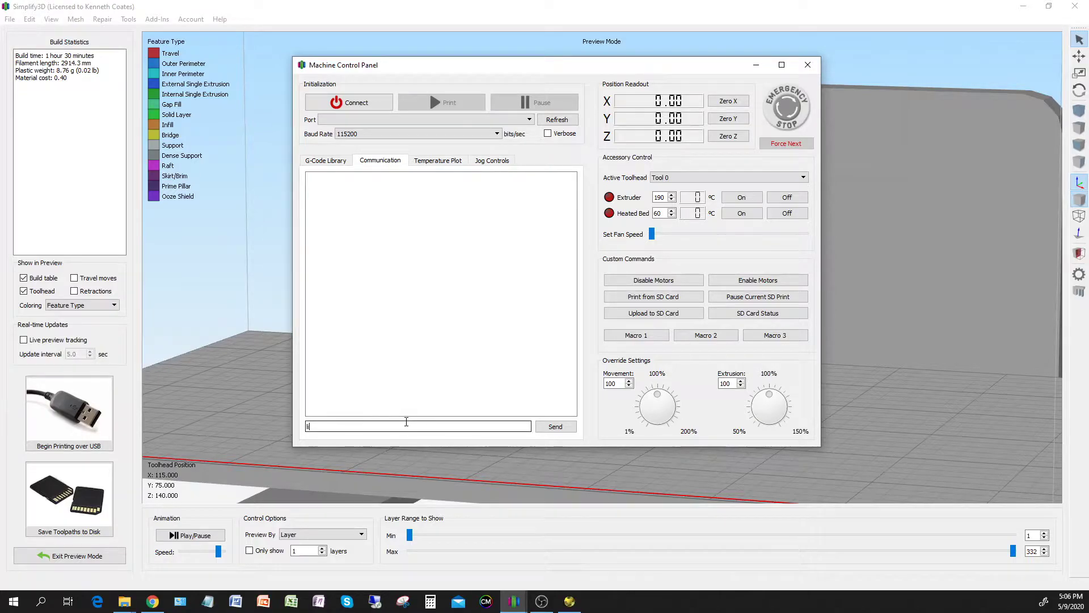
{"action": "type", "text": "istsdevices"}
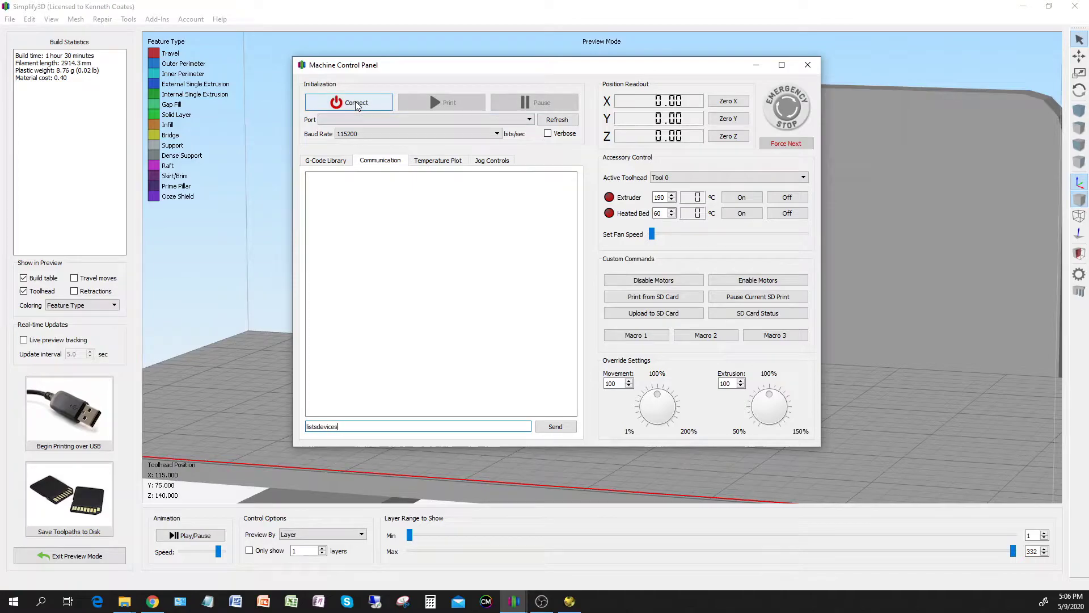
{"action": "key", "text": "ctrl+a"}
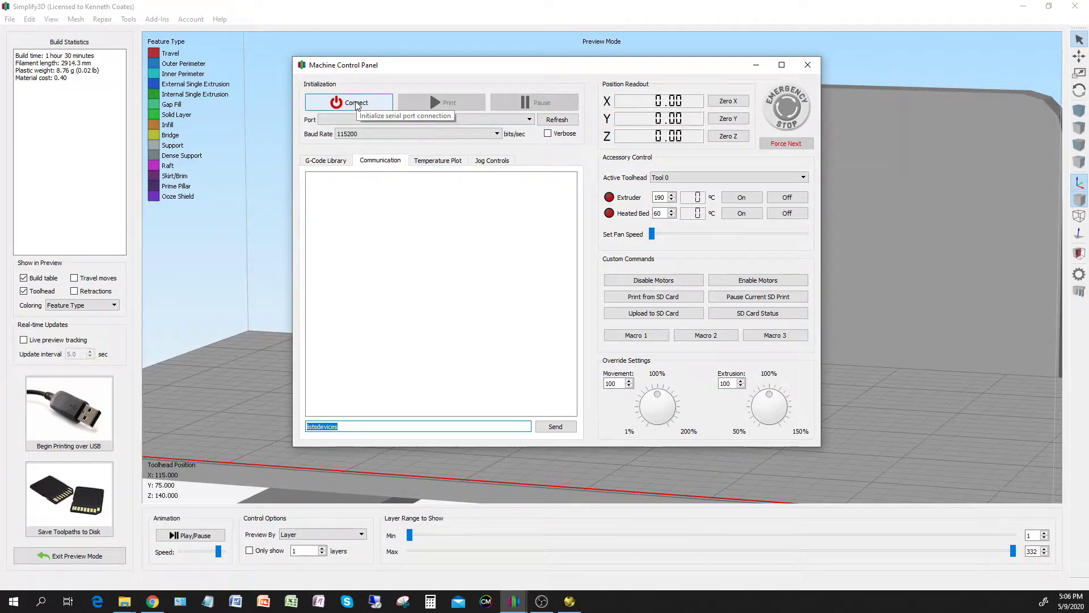
{"action": "left_click", "coordinate": [357, 104]}
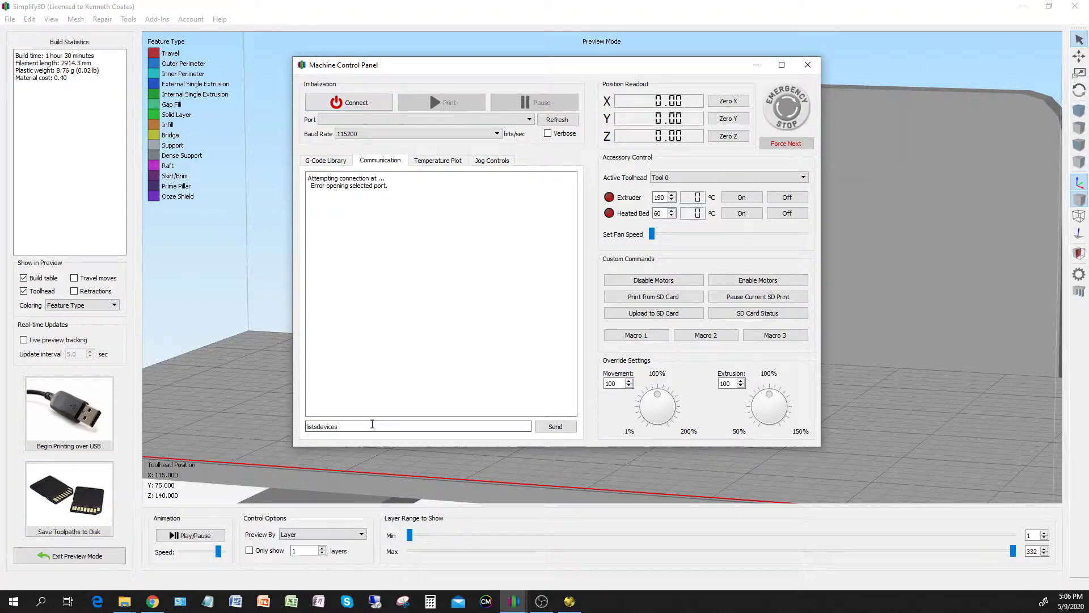
{"action": "left_click", "coordinate": [425, 426]}
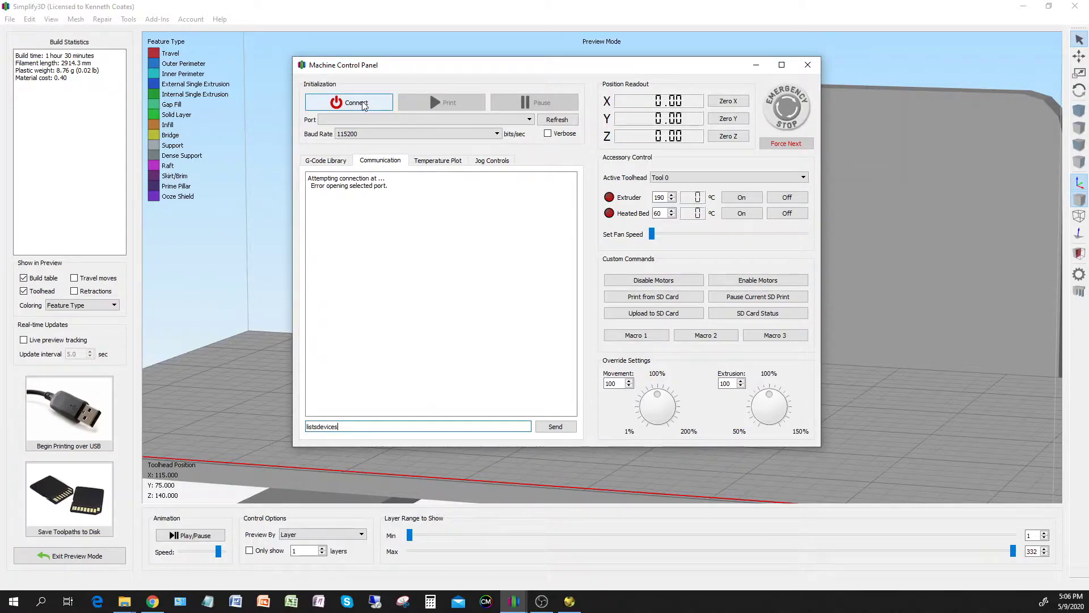
{"action": "key", "text": "ctrl+a"}
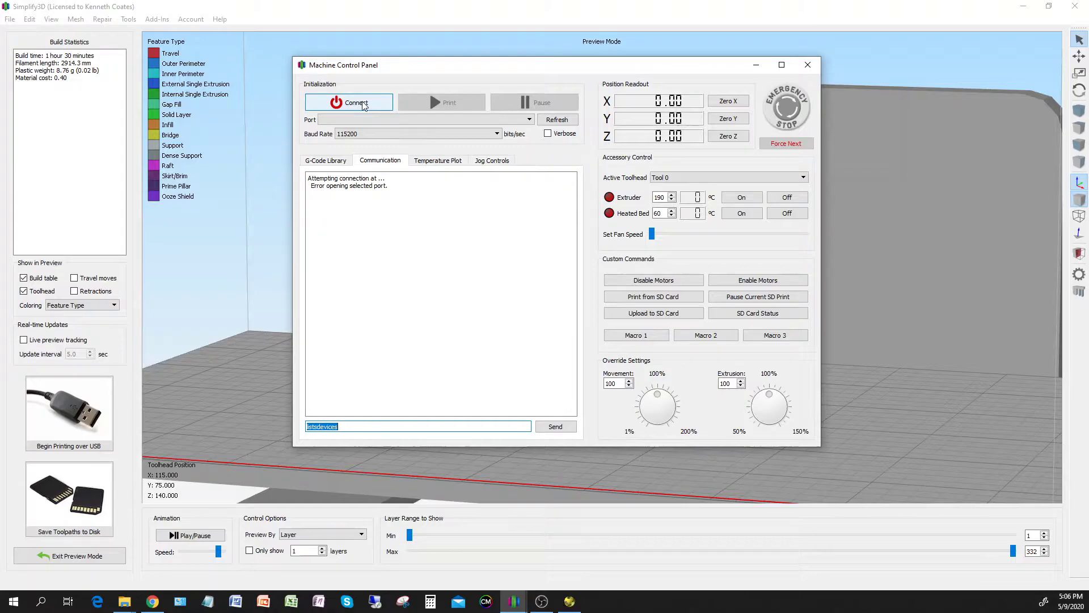